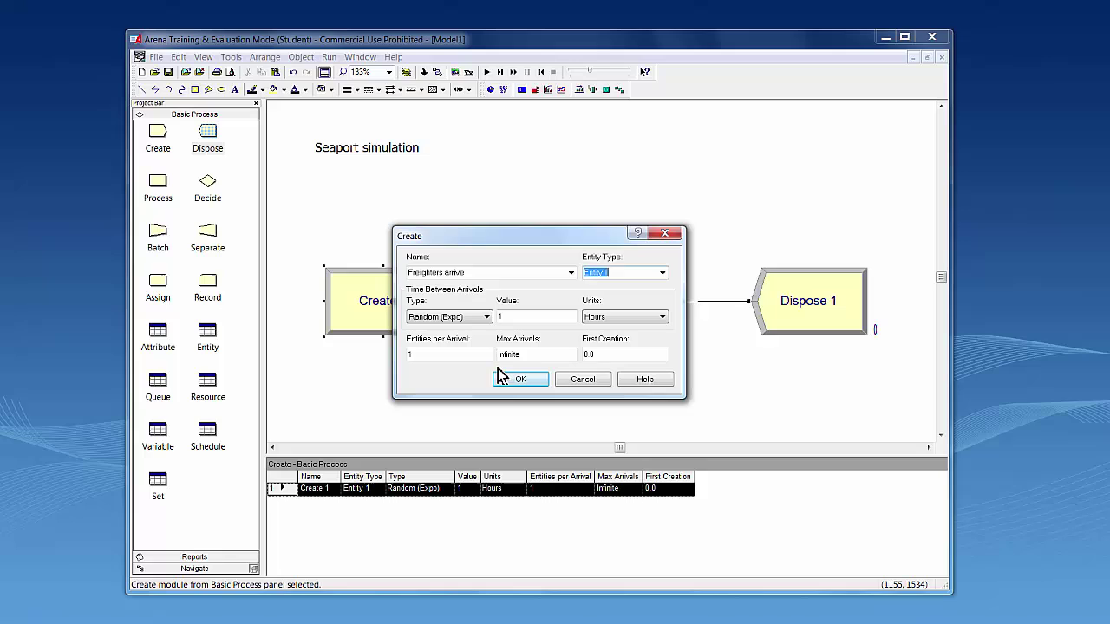
- Make the Create module generate 'freighter' entities at random (exponential) intervals with a 20-minute mean
{"action": "key", "text": "BackSpace"}
{"action": "type", "text": "freighter"}
{"action": "left_click", "coordinate": [446, 323]}
{"action": "left_click", "coordinate": [528, 321]}
{"action": "type", "text": "20"}
{"action": "left_click", "coordinate": [661, 318]}
{"action": "left_click", "coordinate": [633, 338]}
{"action": "left_click", "coordinate": [431, 357]}
{"action": "left_click", "coordinate": [531, 381]}
- Enter the note text '3 freighter arrive per hour according to a Poisson process' in a new text string
{"action": "left_click", "coordinate": [234, 89]}
{"action": "type", "text": "Ever"}
{"action": "key", "text": "BackSpace"}
{"action": "key", "text": "BackSpace"}
{"action": "key", "text": "BackSpace"}
{"action": "key", "text": "BackSpace"}
{"action": "type", "text": "3 freighter arriv"}
{"action": "type", "text": "e per hour "}
{"action": "type", "text": "according"}
{"action": "type", "text": " to a Poisson p"}
{"action": "type", "text": "rocess"}
- Place the arrival note on the canvas just below Freighters arrive
{"action": "left_click", "coordinate": [466, 378]}
{"action": "left_click", "coordinate": [328, 355]}
{"action": "left_click_drag", "start_coordinate": [364, 384], "coordinate": [335, 403]}
- Name Process 1 'docking process' with Seize Delay Release using 1 harbour master resource
{"action": "double_click", "coordinate": [586, 310]}
{"action": "type", "text": "docking proces"}
{"action": "left_click", "coordinate": [584, 255]}
{"action": "left_click", "coordinate": [471, 286]}
{"action": "left_click", "coordinate": [622, 289]}
{"action": "left_click", "coordinate": [476, 315]}
{"action": "type", "text": "harbour"}
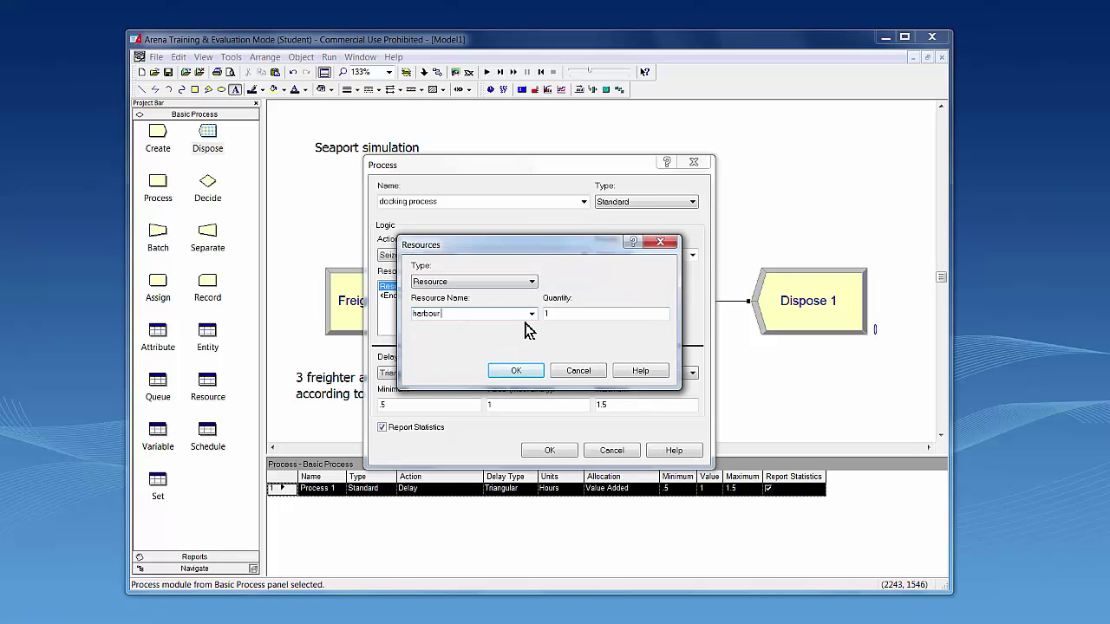
{"action": "type", "text": " master"}
{"action": "left_click", "coordinate": [565, 317]}
{"action": "left_click", "coordinate": [565, 317]}
- Confirm the harbour master resource and set the docking delay type to Expression in minutes
{"action": "left_click", "coordinate": [526, 373]}
{"action": "left_click", "coordinate": [439, 289]}
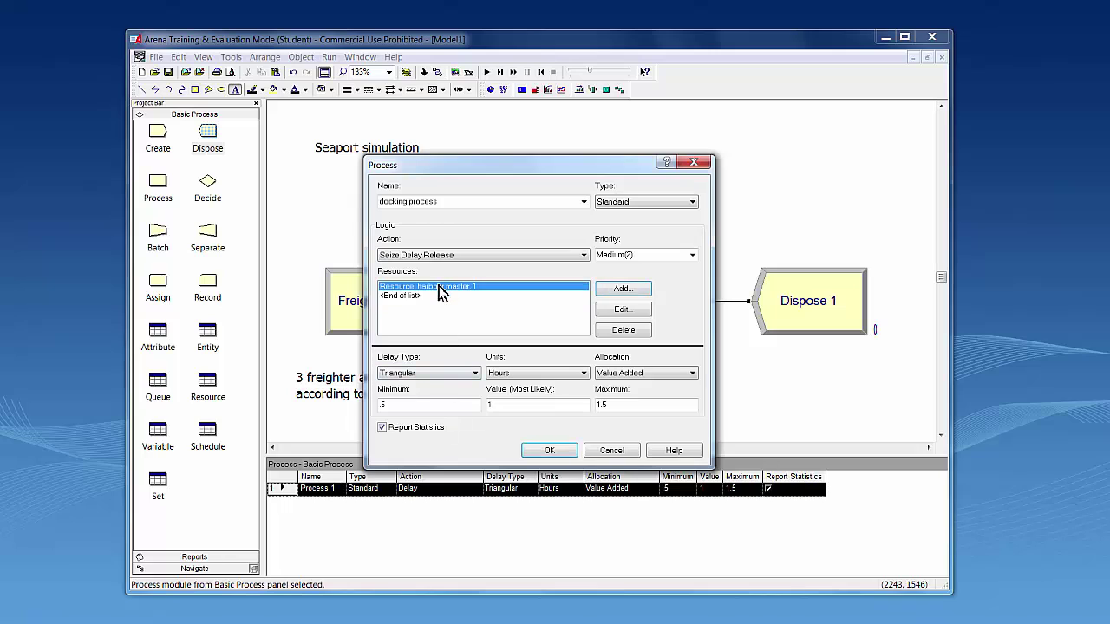
{"action": "left_click", "coordinate": [446, 374]}
{"action": "left_click", "coordinate": [445, 289]}
{"action": "left_click", "coordinate": [476, 374]}
{"action": "left_click", "coordinate": [454, 423]}
{"action": "left_click", "coordinate": [427, 378]}
{"action": "left_click", "coordinate": [584, 374]}
{"action": "left_click", "coordinate": [546, 394]}
- Set the delay expression to EXPO(15) and close the docking process settings
{"action": "left_click", "coordinate": [693, 407]}
{"action": "scroll", "coordinate": [458, 468], "scroll_direction": "down", "scroll_amount": 3}
{"action": "scroll", "coordinate": [537, 431], "scroll_direction": "up", "scroll_amount": 3}
{"action": "left_click", "coordinate": [421, 426]}
{"action": "double_click", "coordinate": [415, 405]}
{"action": "type", "text": "15"}
{"action": "left_click", "coordinate": [553, 450]}
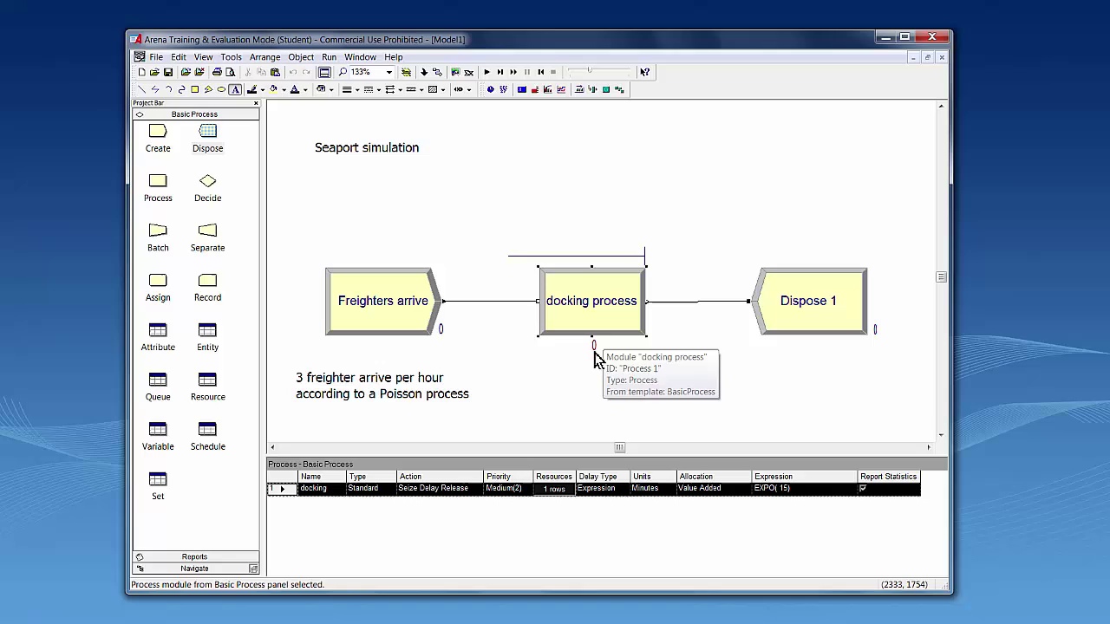
- Duplicate the arrival note and move the copy under the docking process
{"action": "left_click", "coordinate": [403, 394]}
{"action": "right_click", "coordinate": [390, 388]}
{"action": "left_click", "coordinate": [430, 422]}
{"action": "left_click", "coordinate": [618, 409]}
- Change the copied note to 'It takes 15 minutes to dock one freighter (exponential distribution)'
{"action": "double_click", "coordinate": [560, 387]}
{"action": "type", "text": "It takes"}
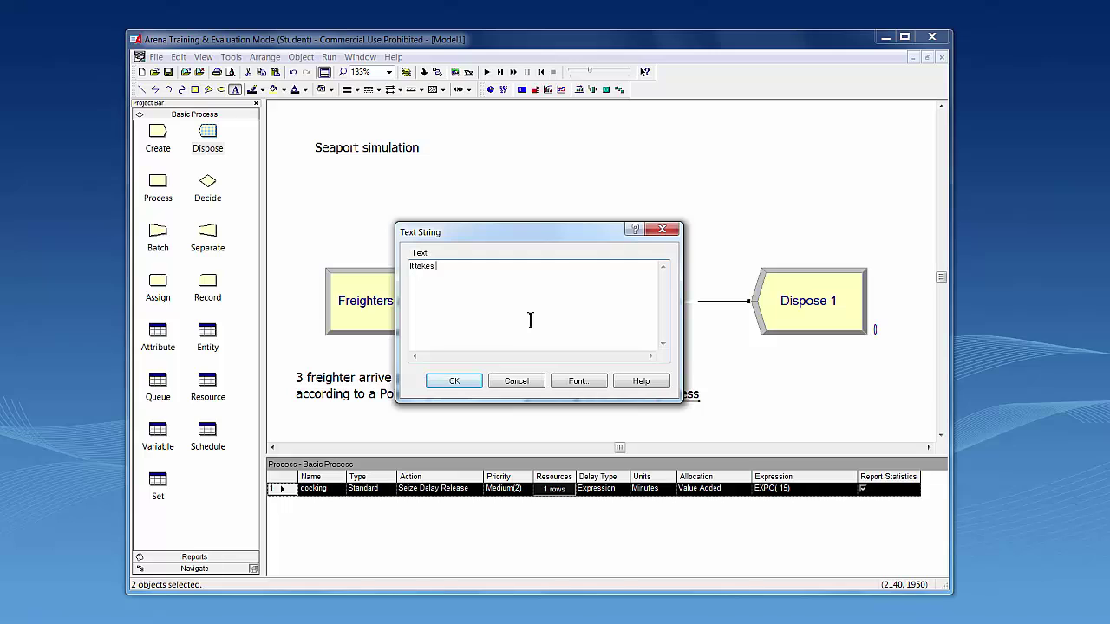
{"action": "type", "text": " 15 minutes to dock one freighter"}
{"action": "key", "text": "Return"}
{"action": "type", "text": "exponential distribution)"}
{"action": "key", "text": "Home"}
{"action": "type", "text": "("}
{"action": "left_click", "coordinate": [468, 385]}
- Nudge the arrival note up and right, and rename Dispose 1 to 'Freighter docked'
{"action": "left_click_drag", "start_coordinate": [384, 394], "coordinate": [392, 385]}
{"action": "double_click", "coordinate": [796, 302]}
{"action": "type", "text": "freigh"}
{"action": "key", "text": "BackSpace"}
{"action": "key", "text": "BackSpace"}
{"action": "key", "text": "BackSpace"}
{"action": "type", "text": "ighter docked"}
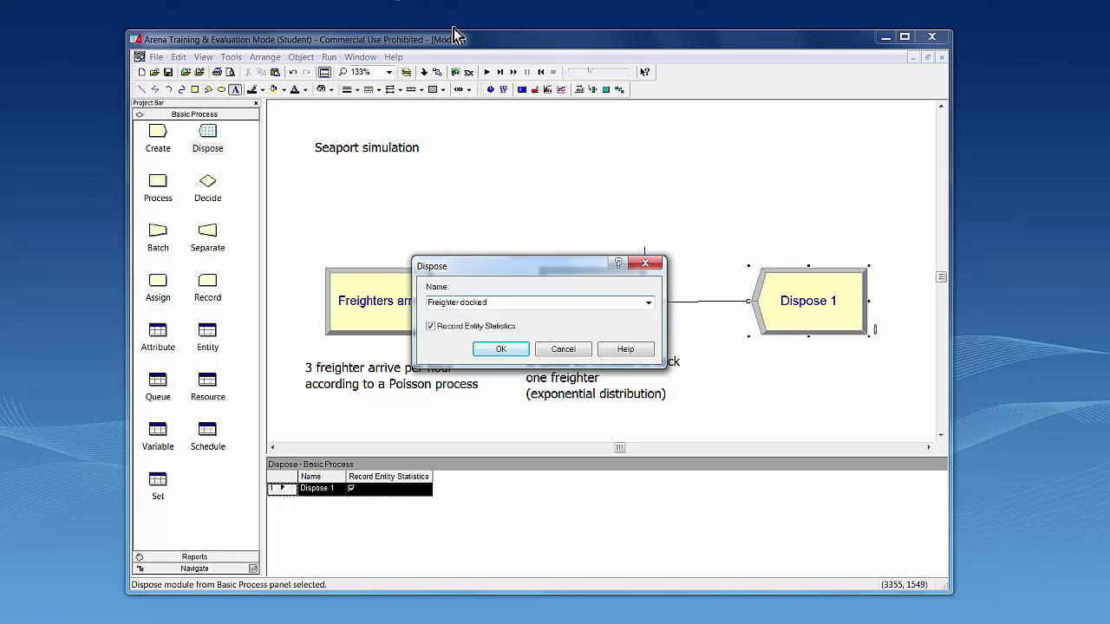
{"action": "left_click", "coordinate": [503, 349]}
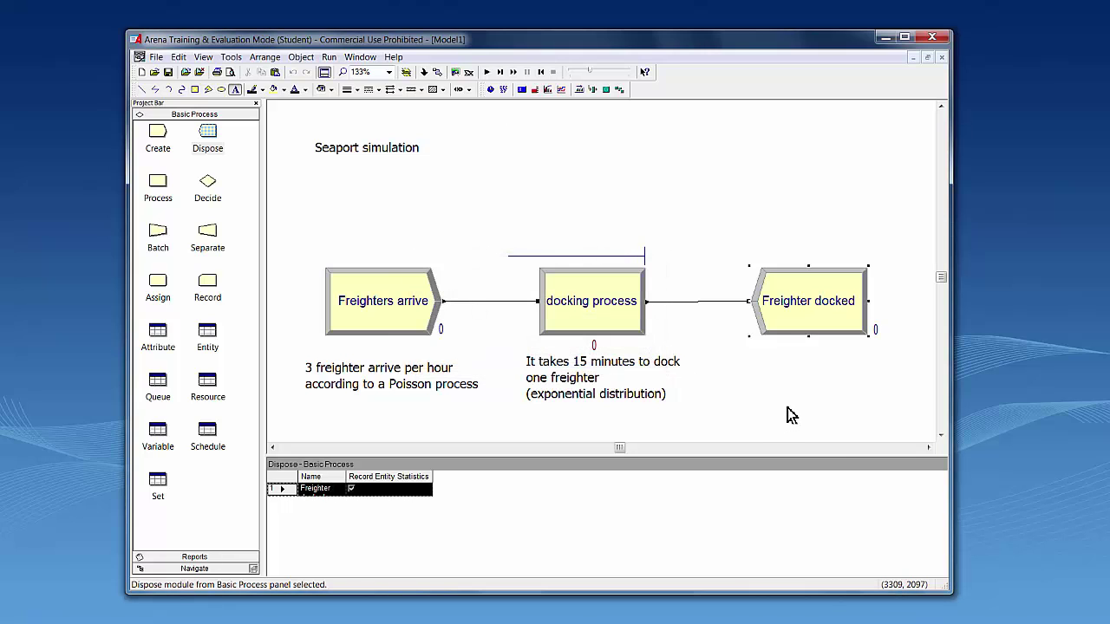
- Format the 'Seaport simulation' title text in bold at font size 20
{"action": "left_click", "coordinate": [364, 149]}
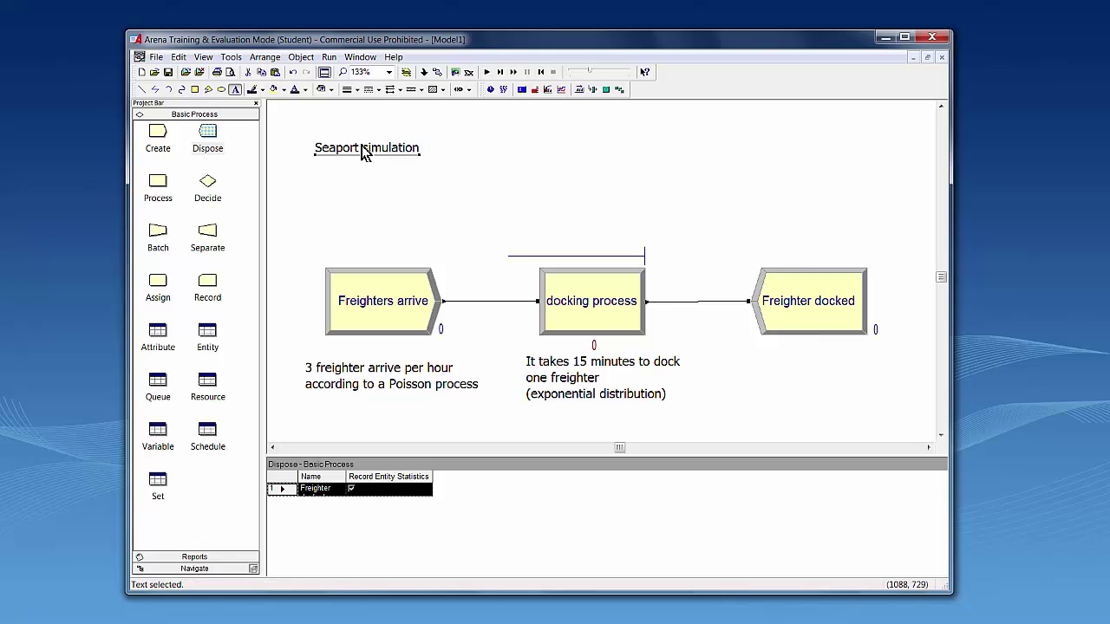
{"action": "double_click", "coordinate": [364, 149]}
{"action": "left_click", "coordinate": [592, 382]}
{"action": "left_click", "coordinate": [511, 256]}
{"action": "left_click", "coordinate": [599, 300]}
{"action": "left_click", "coordinate": [670, 236]}
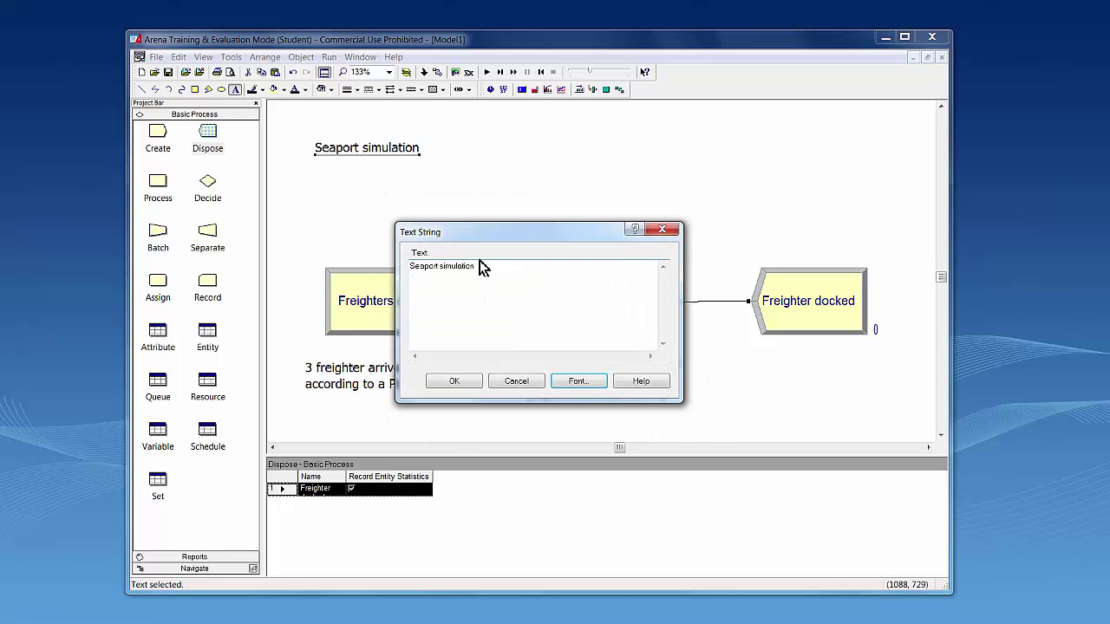
{"action": "left_click", "coordinate": [476, 384]}
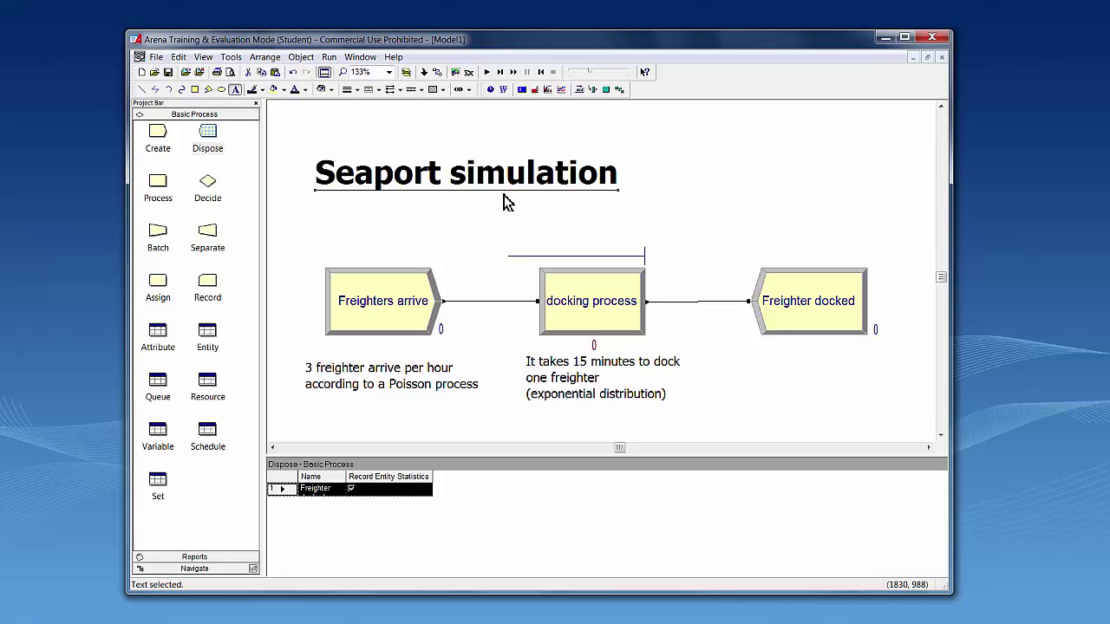
{"action": "left_click", "coordinate": [446, 241]}
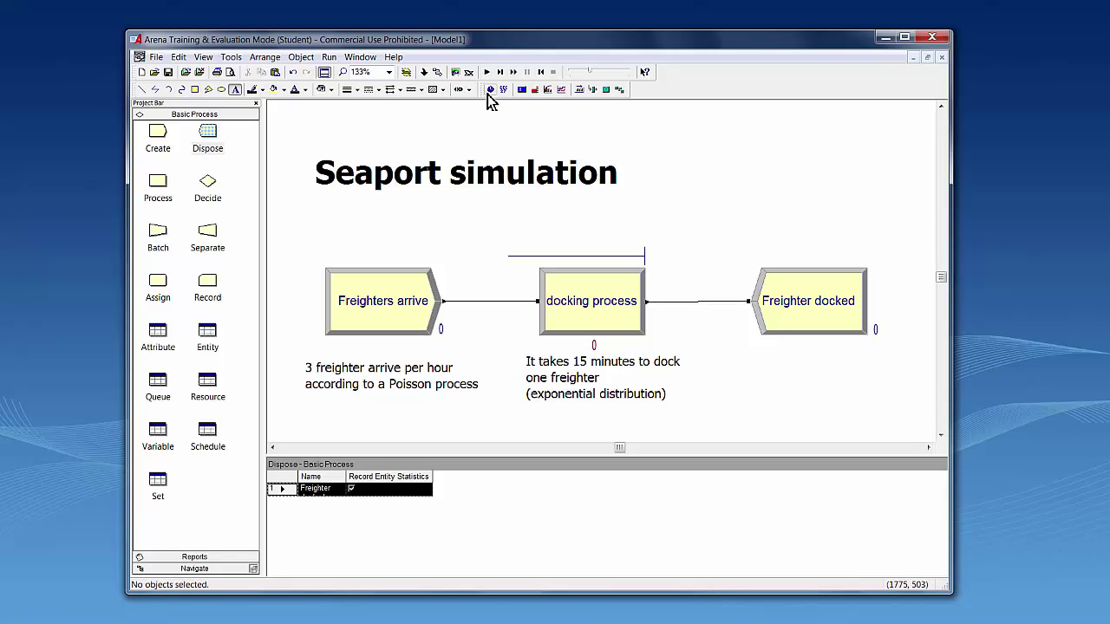
{"action": "left_click", "coordinate": [487, 73]}
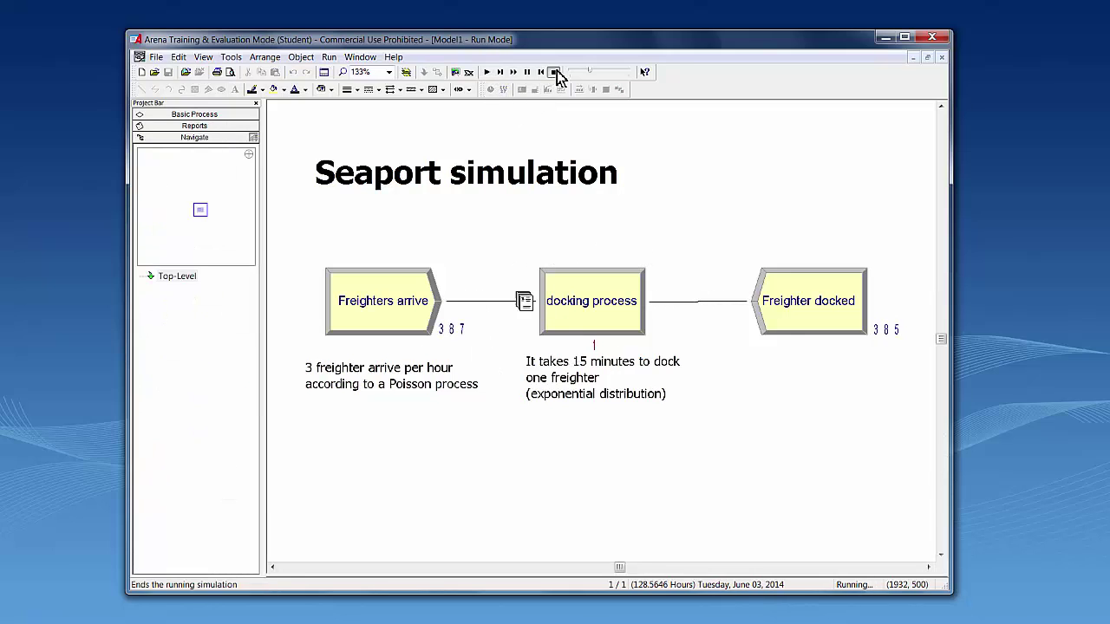
{"action": "left_click", "coordinate": [554, 73]}
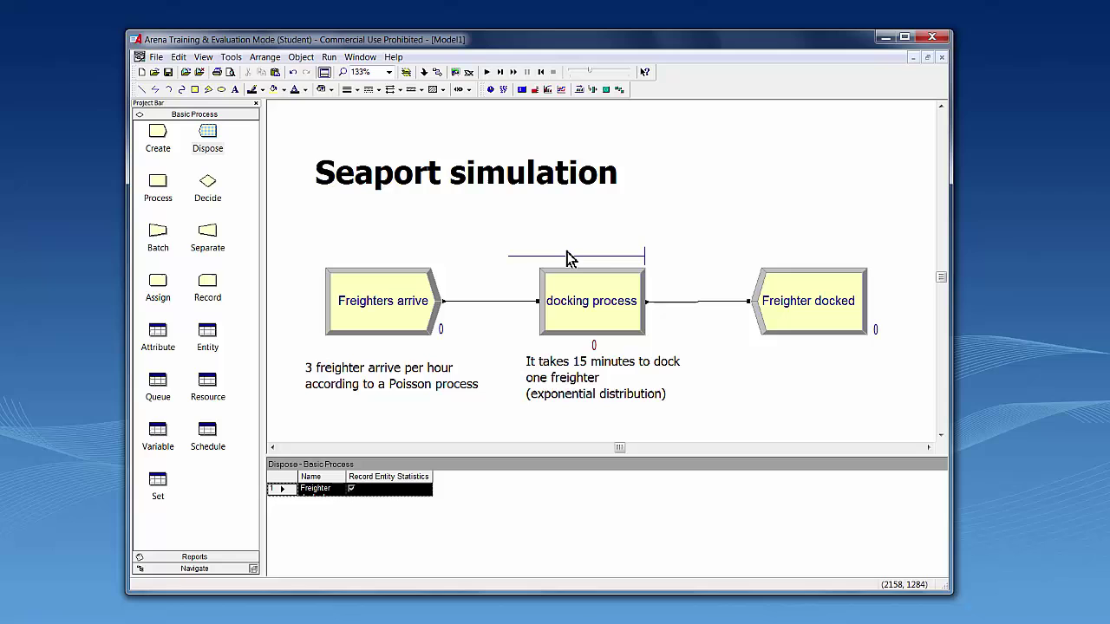
- Open Run Setup and set the number of replications to 10
{"action": "left_click", "coordinate": [330, 58]}
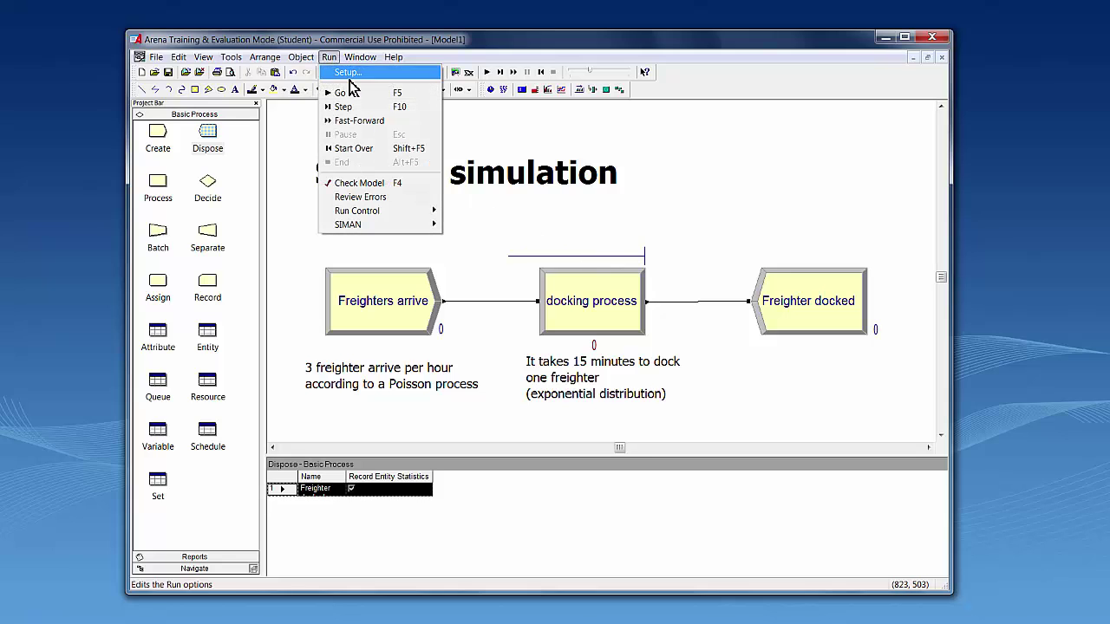
{"action": "left_click", "coordinate": [349, 73]}
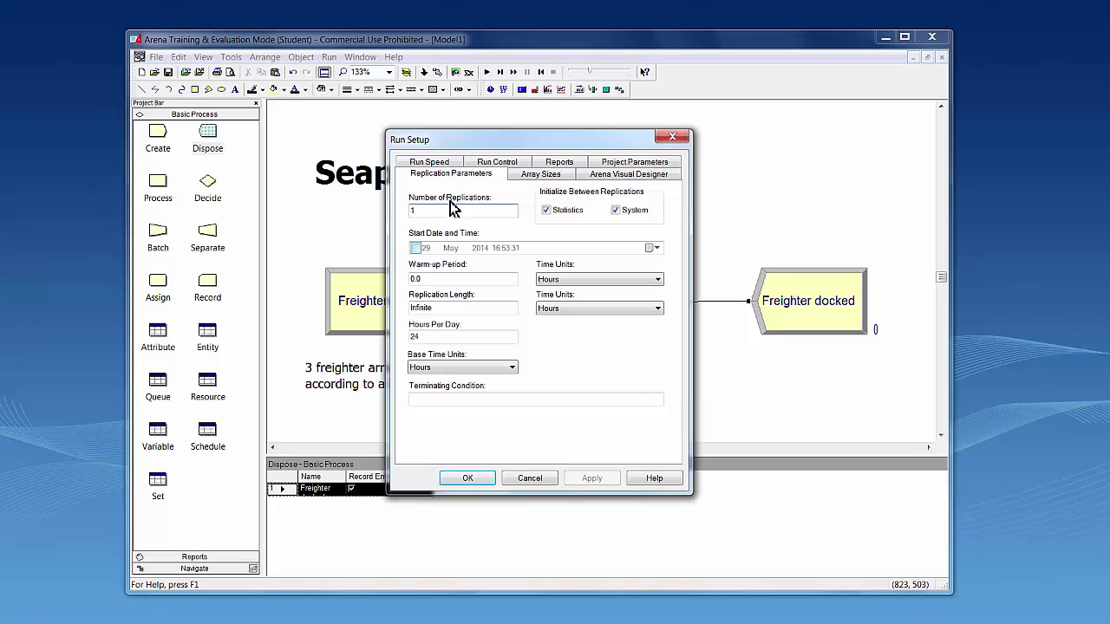
{"action": "left_click_drag", "start_coordinate": [488, 147], "coordinate": [571, 177]}
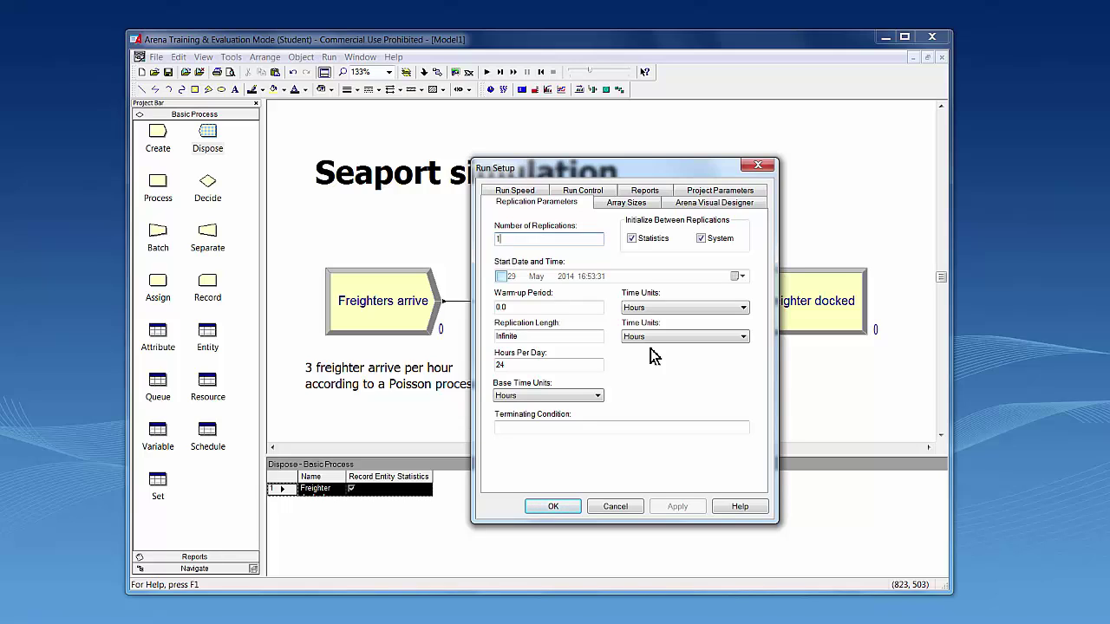
{"action": "key", "text": "BackSpace"}
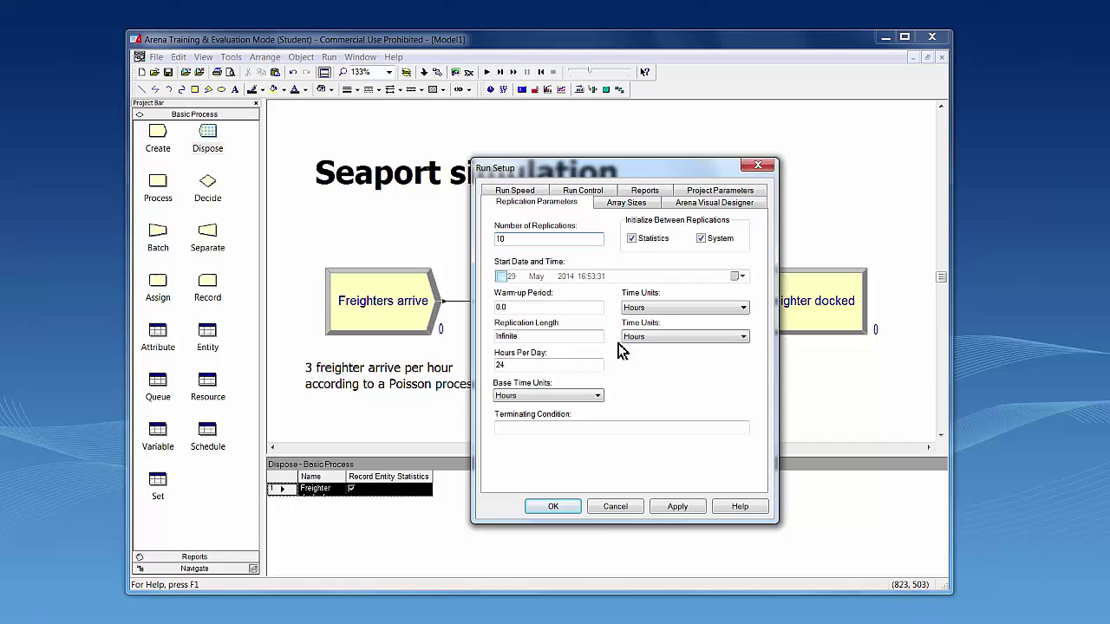
{"action": "key", "text": "alt+a"}
{"action": "left_click", "coordinate": [532, 309]}
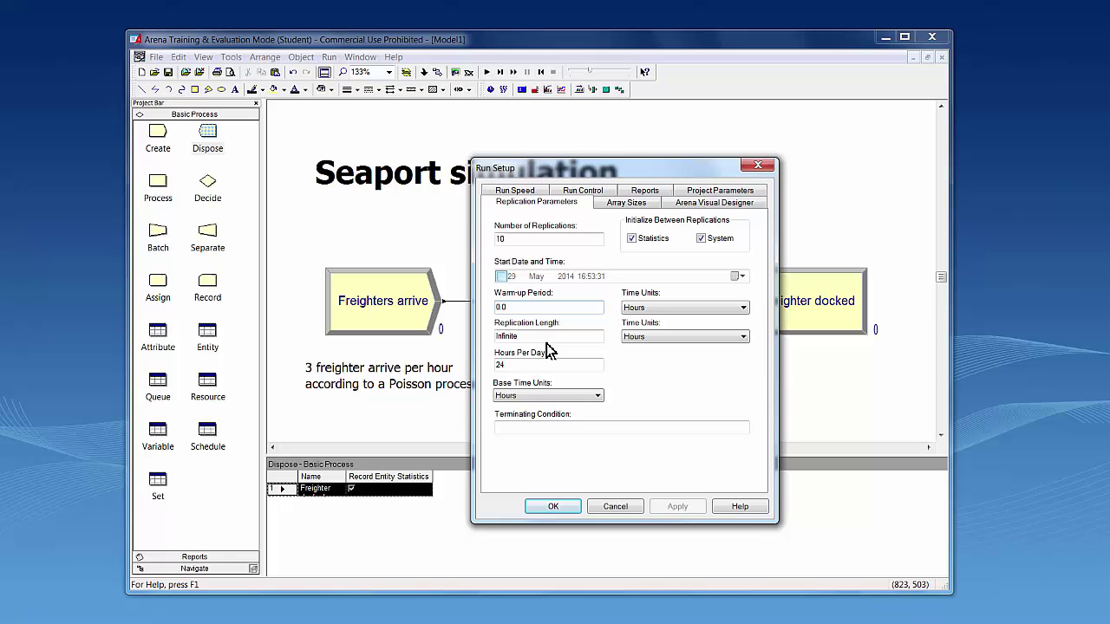
{"action": "left_click", "coordinate": [541, 336]}
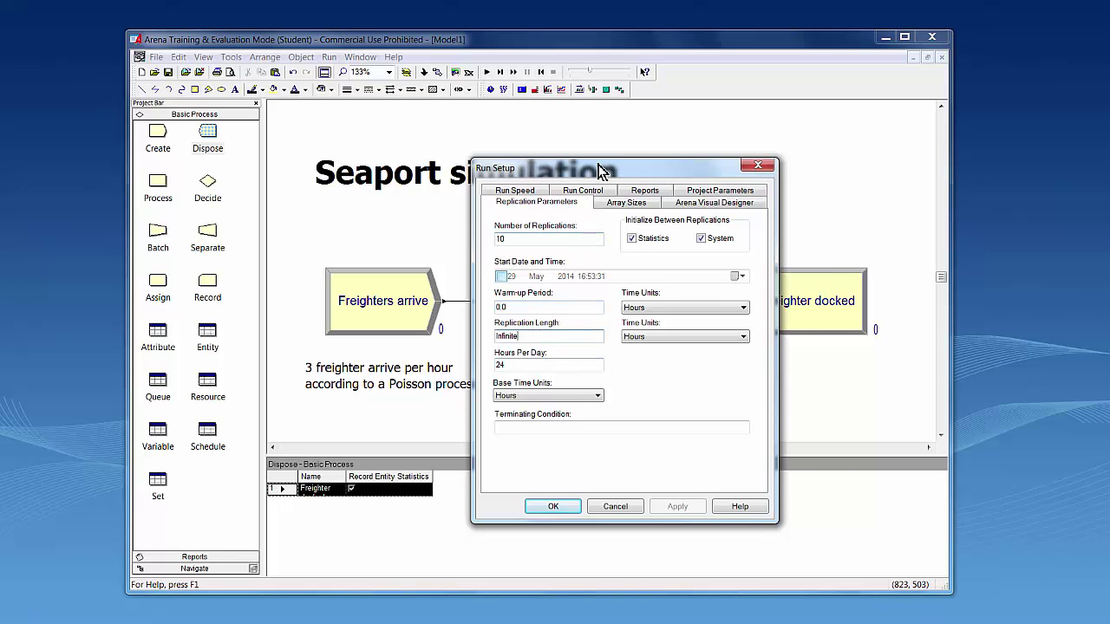
{"action": "left_click_drag", "start_coordinate": [604, 171], "coordinate": [672, 202]}
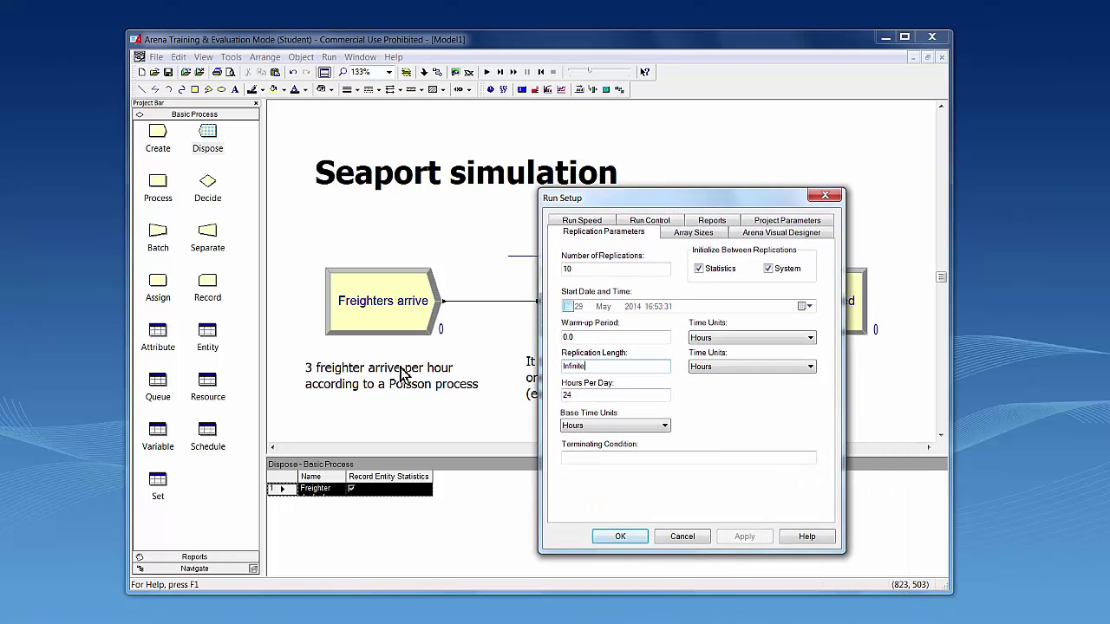
- Set replication length to 100 days, 10 hours per day, and base time units to Minutes
{"action": "double_click", "coordinate": [580, 367]}
{"action": "type", "text": "100"}
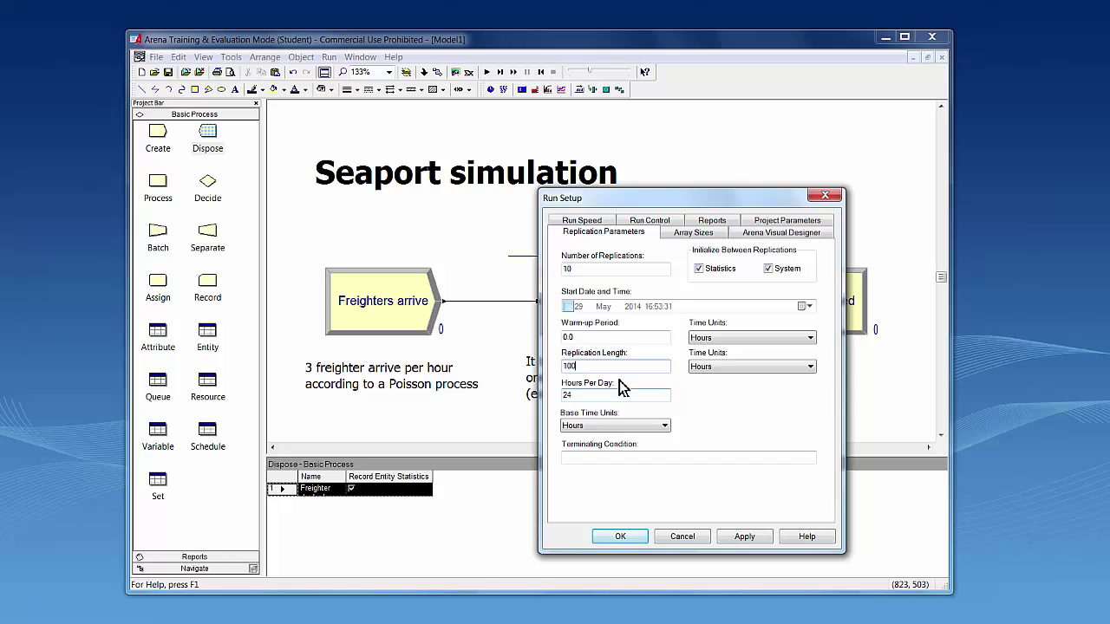
{"action": "left_click", "coordinate": [810, 367]}
{"action": "left_click", "coordinate": [740, 382]}
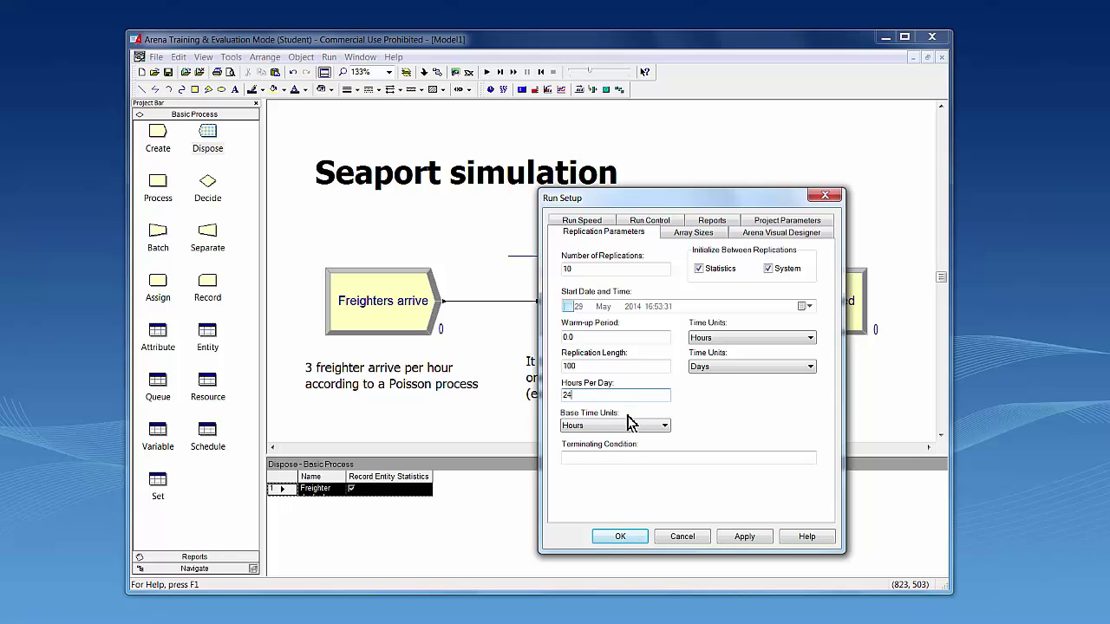
{"action": "double_click", "coordinate": [566, 395]}
{"action": "type", "text": "10"}
{"action": "left_click", "coordinate": [595, 426]}
{"action": "left_click", "coordinate": [596, 427]}
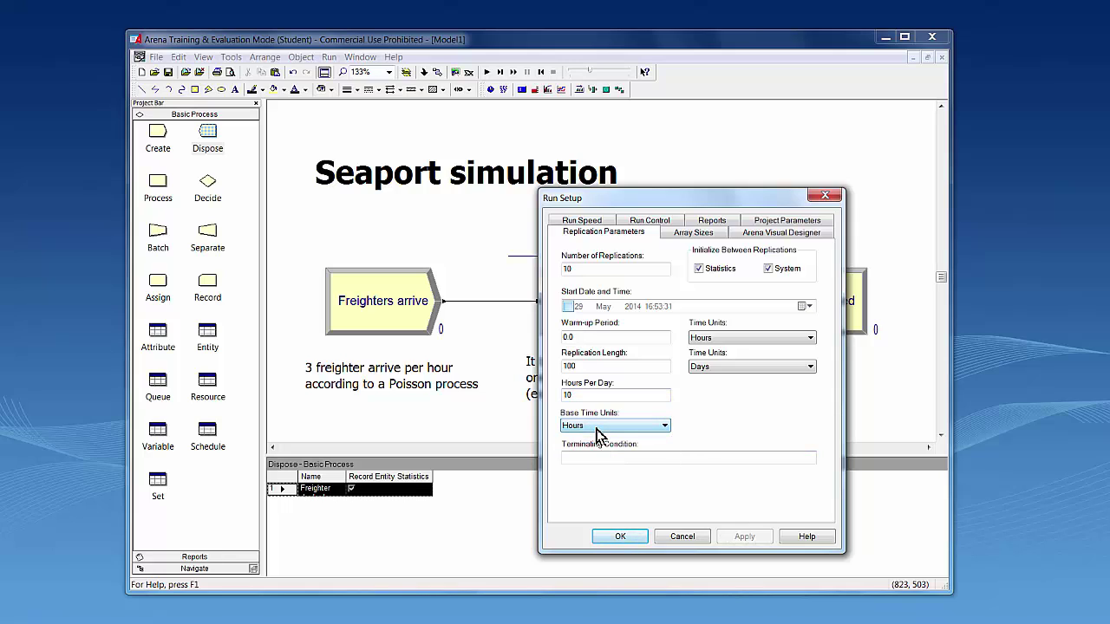
{"action": "left_click", "coordinate": [658, 425]}
{"action": "left_click", "coordinate": [609, 457]}
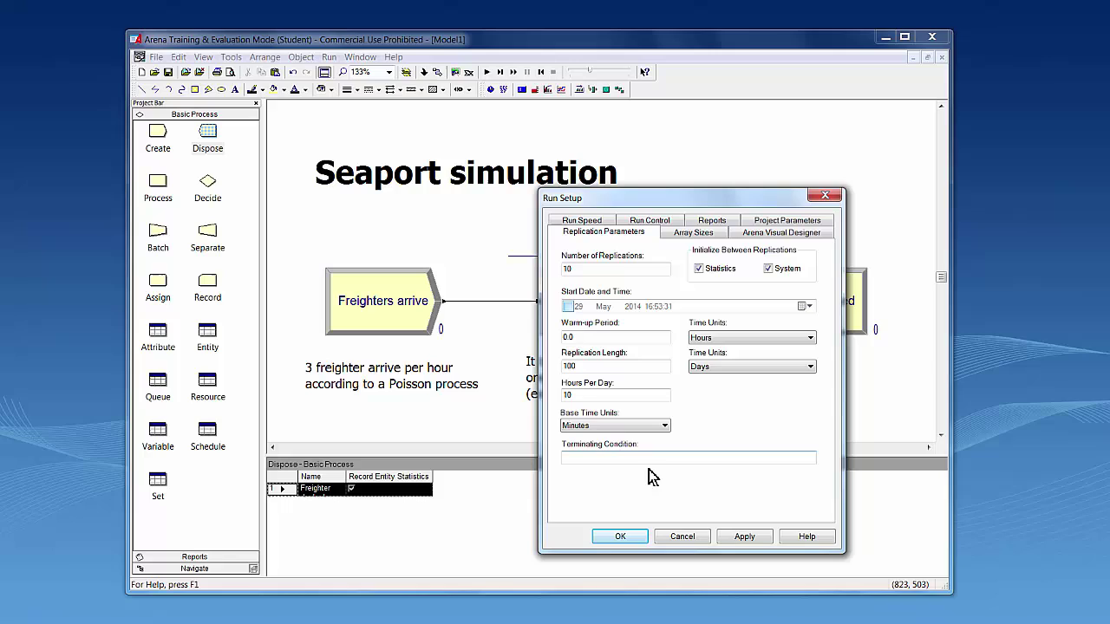
{"action": "left_click", "coordinate": [632, 459]}
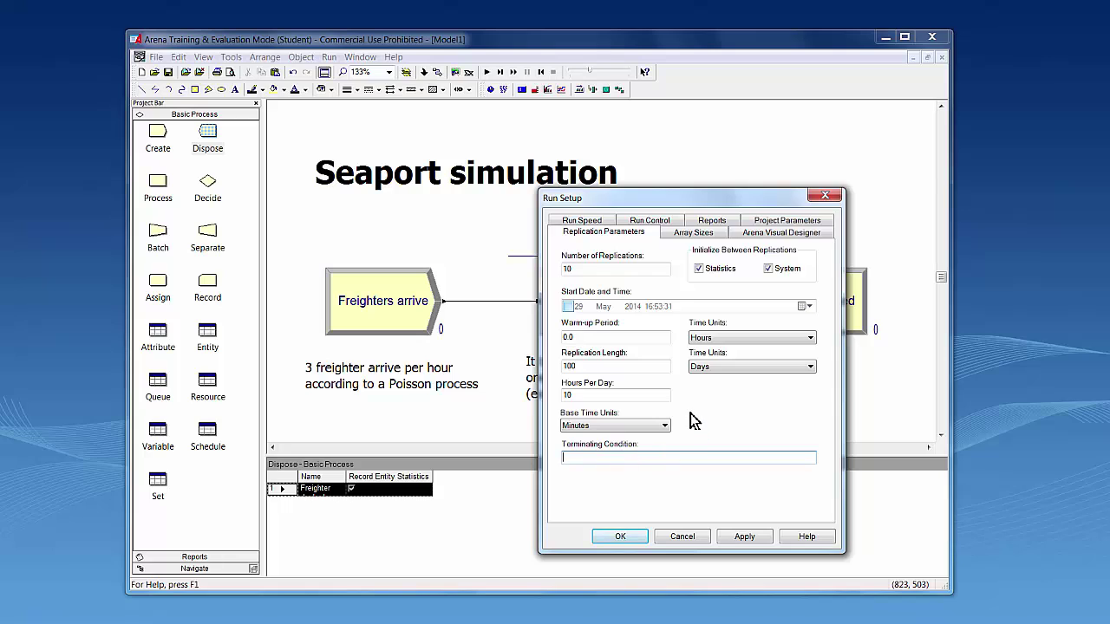
- Enter project title 'Seaport simulation' and the analyst's name, then close Run Setup
{"action": "left_click", "coordinate": [785, 221]}
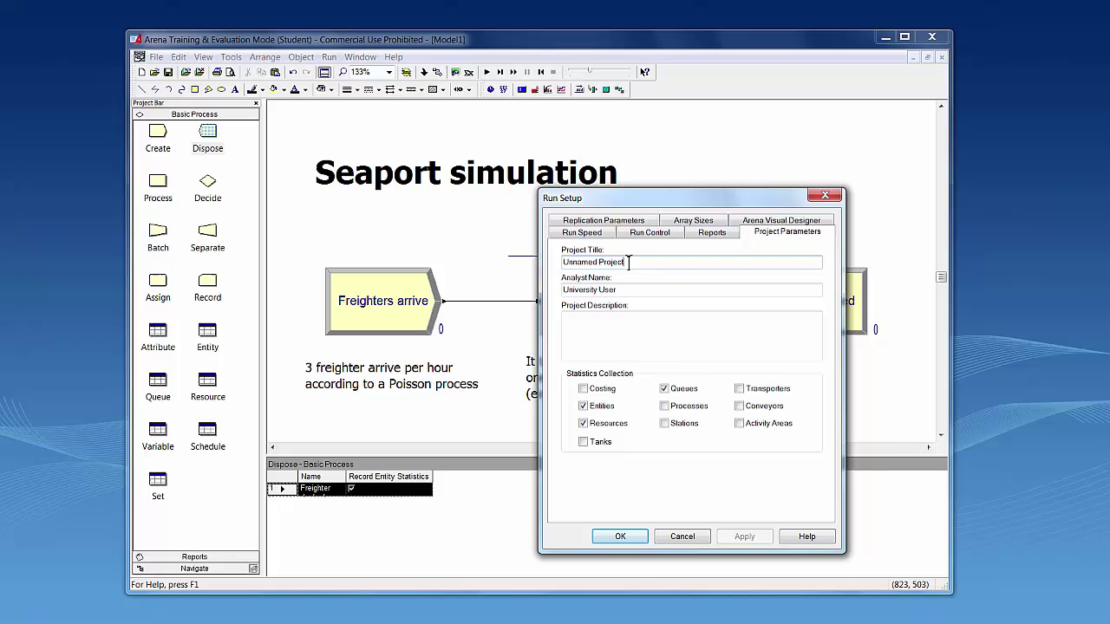
{"action": "type", "text": "S"}
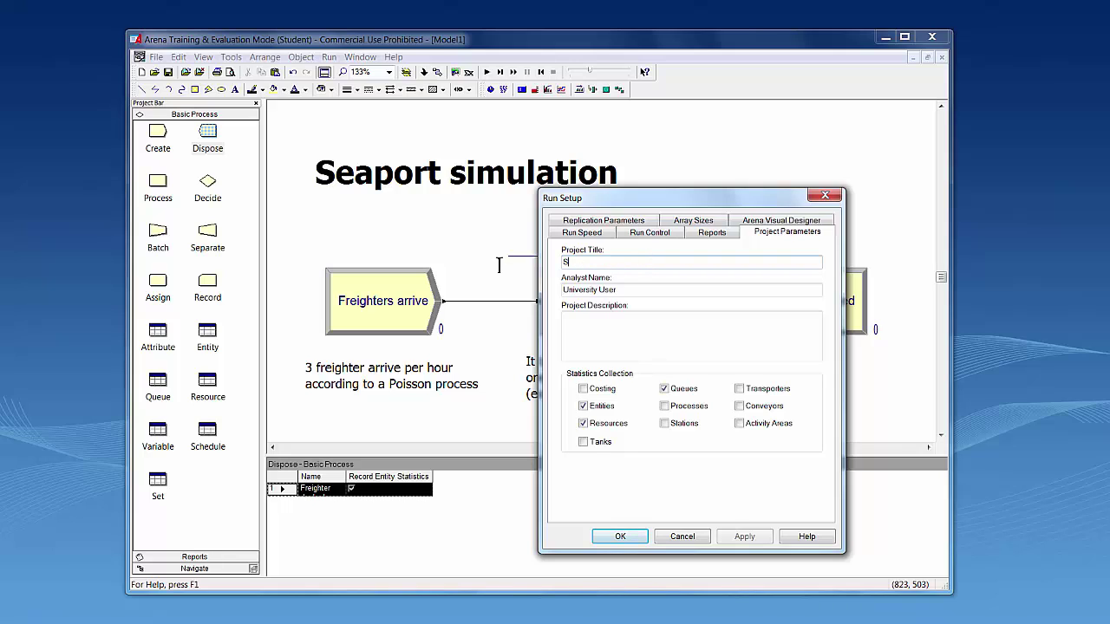
{"action": "type", "text": "eaport simu"}
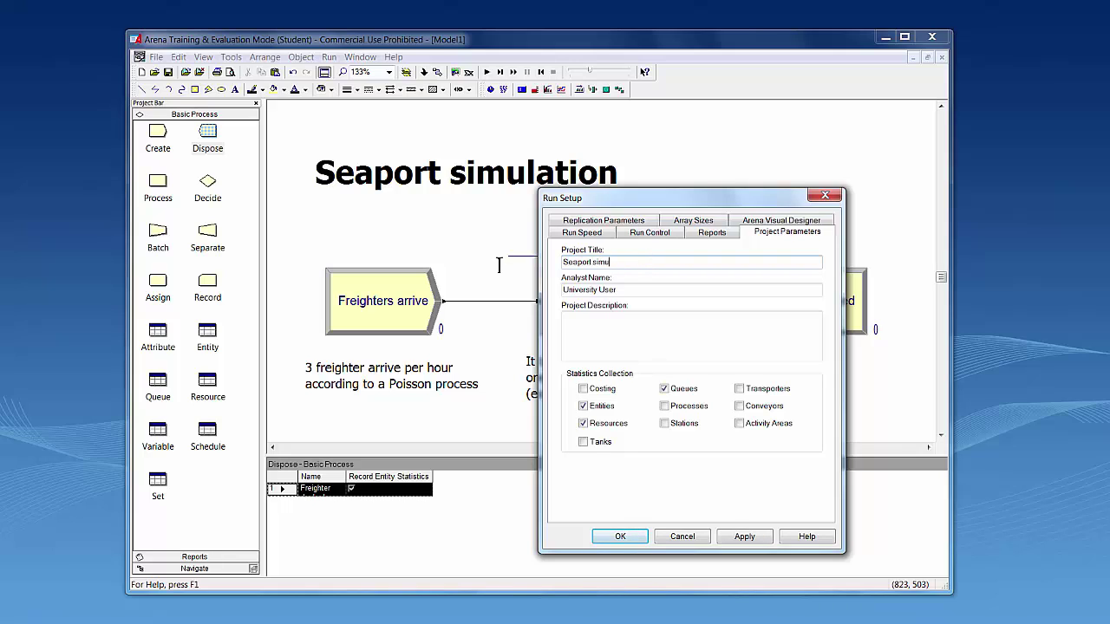
{"action": "type", "text": "lation"}
{"action": "key", "text": "Tab"}
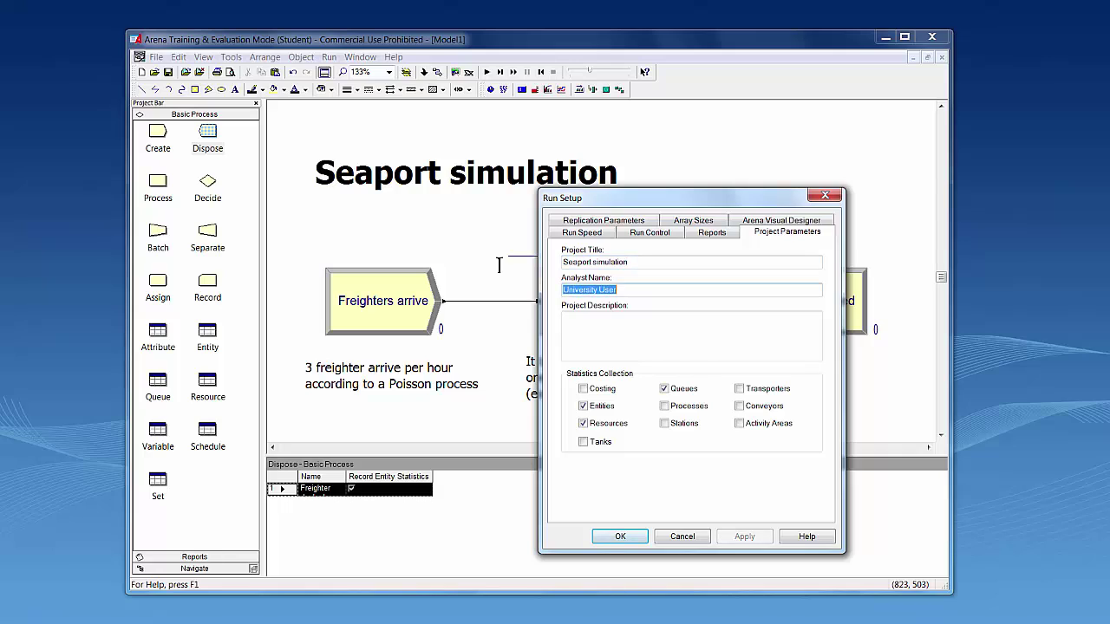
{"action": "type", "text": "Wolfgan"}
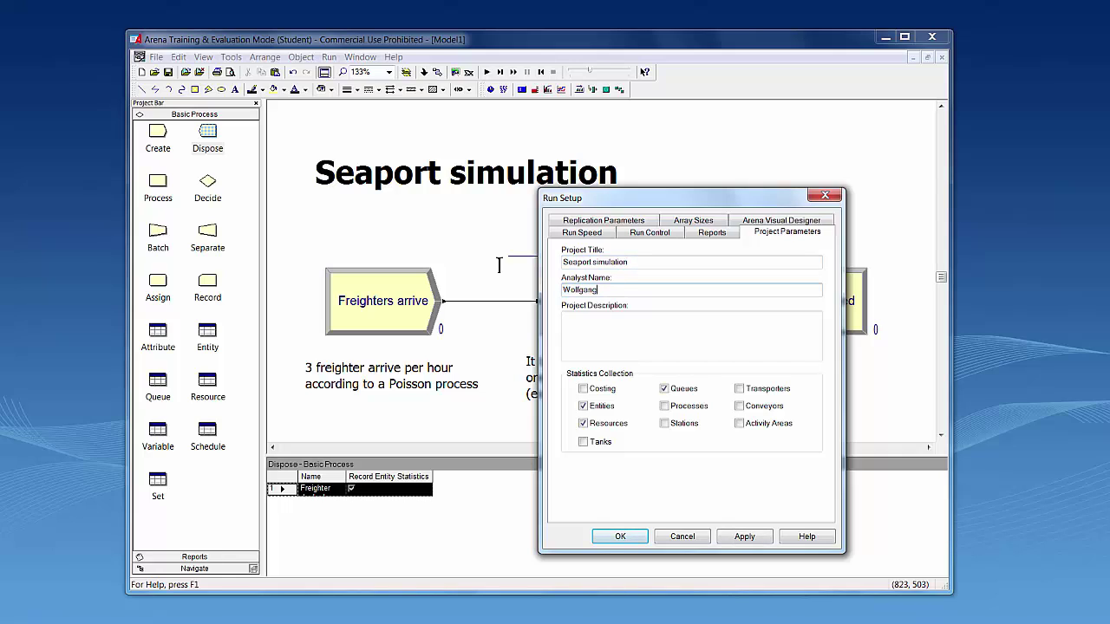
{"action": "type", "text": "g"}
{"action": "left_click", "coordinate": [599, 326]}
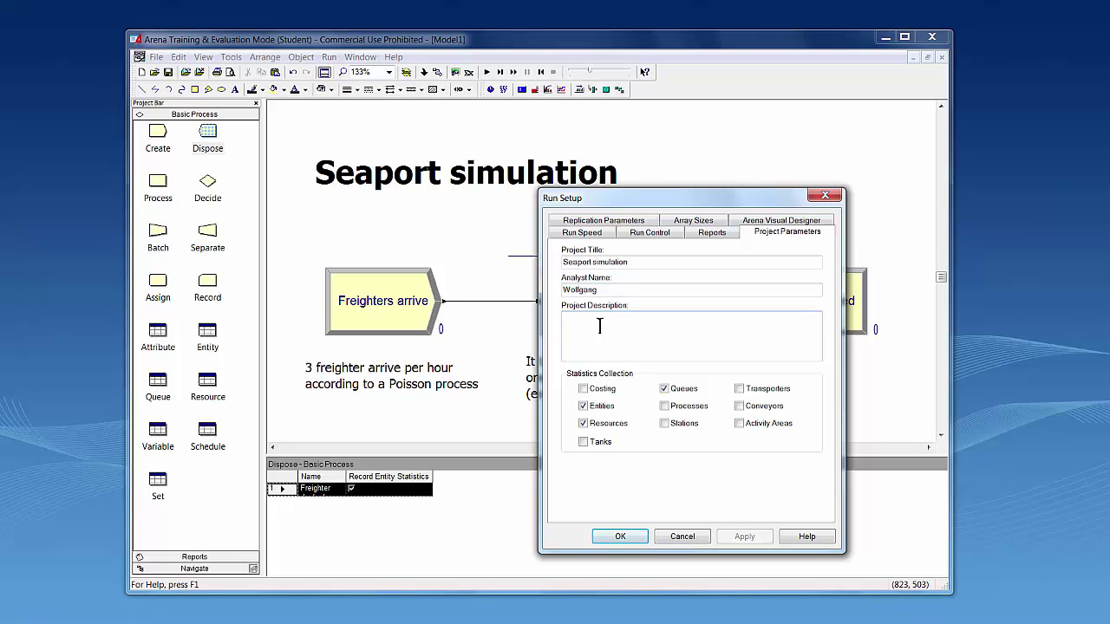
{"action": "left_click", "coordinate": [624, 538]}
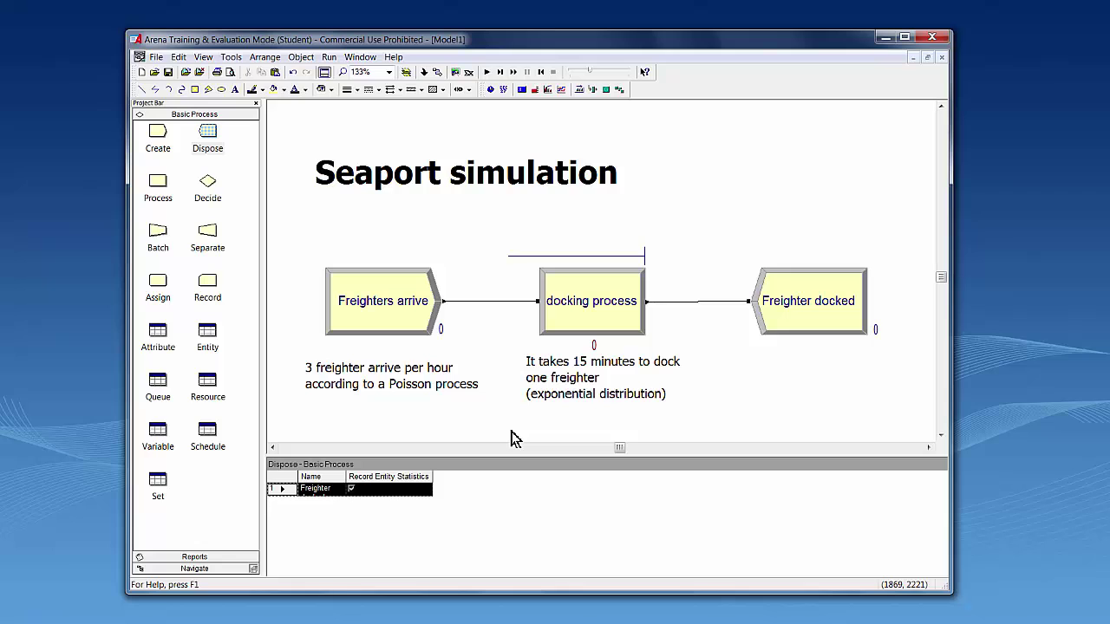
- Save the model under the file name wgSeaport.doe
{"action": "left_click", "coordinate": [171, 74]}
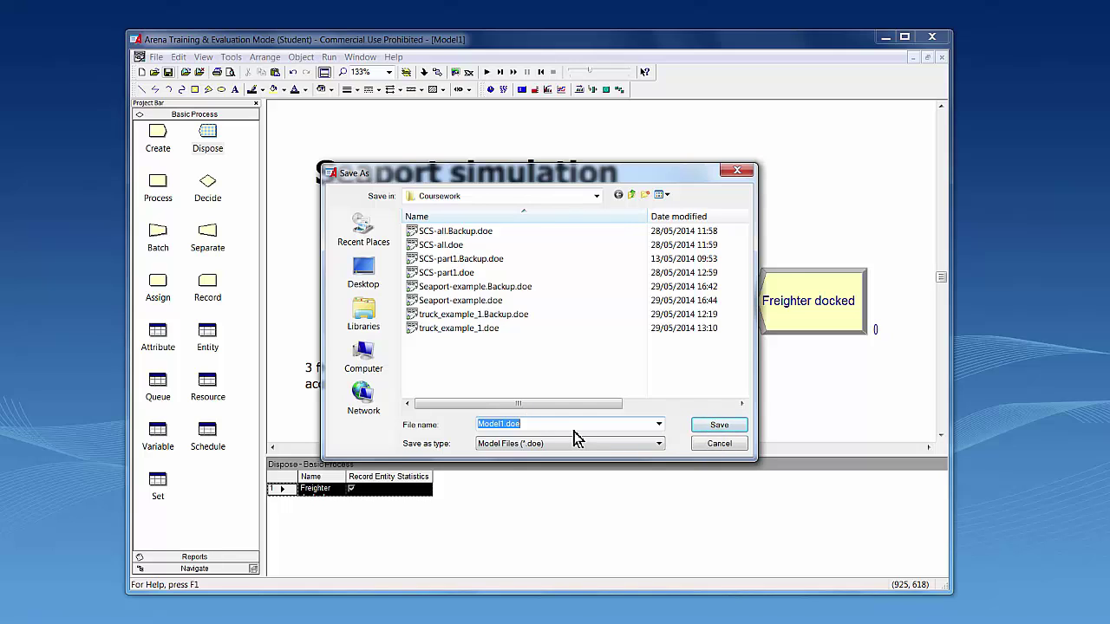
{"action": "type", "text": "wgSeaport"}
{"action": "left_click", "coordinate": [719, 427]}
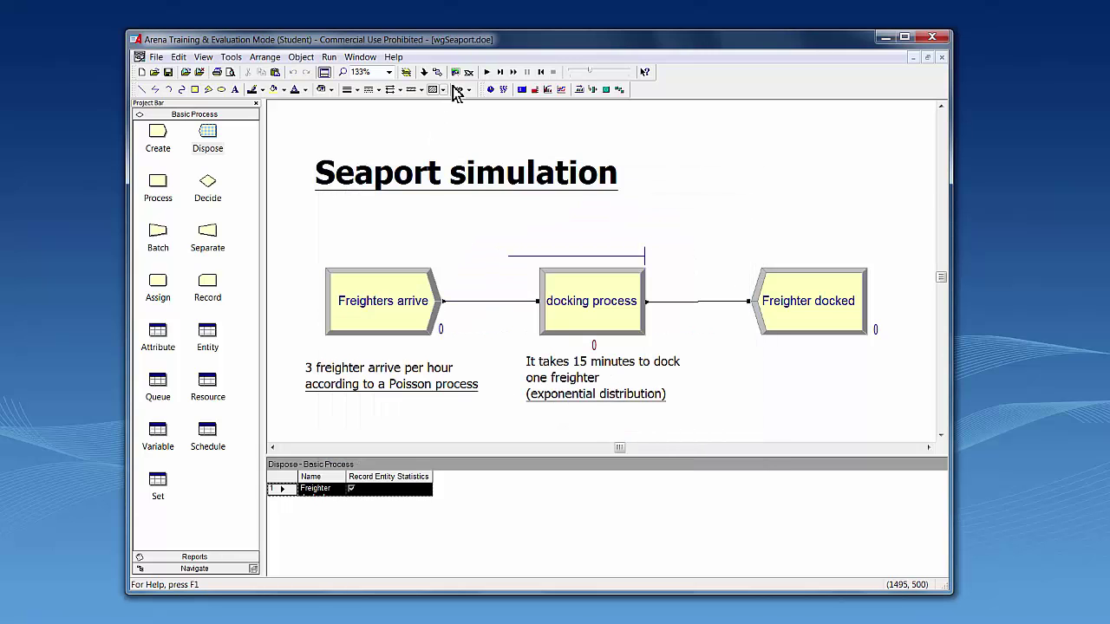
- Fast-forward all 10 replications to 60000 minutes and open the Category Overview report
{"action": "left_click", "coordinate": [488, 72]}
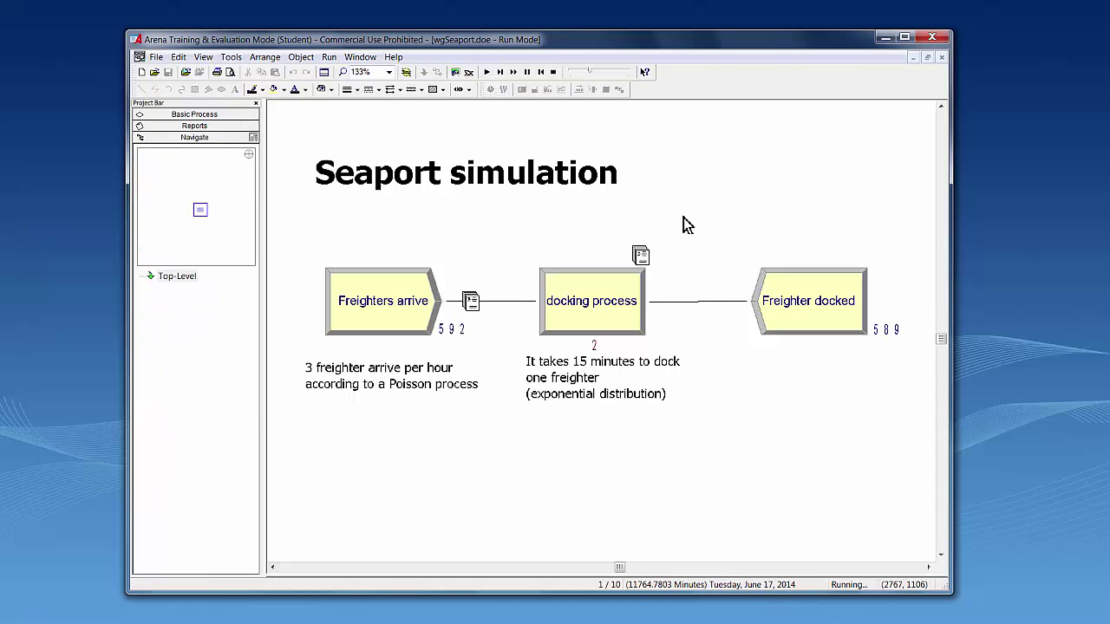
{"action": "left_click", "coordinate": [514, 74]}
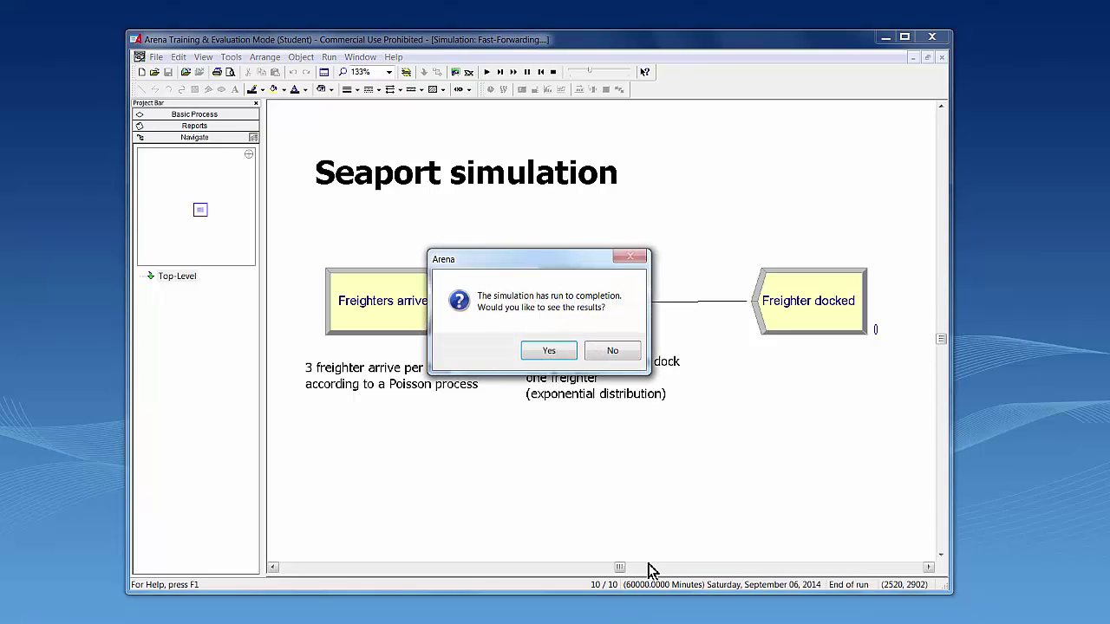
{"action": "left_click", "coordinate": [549, 350]}
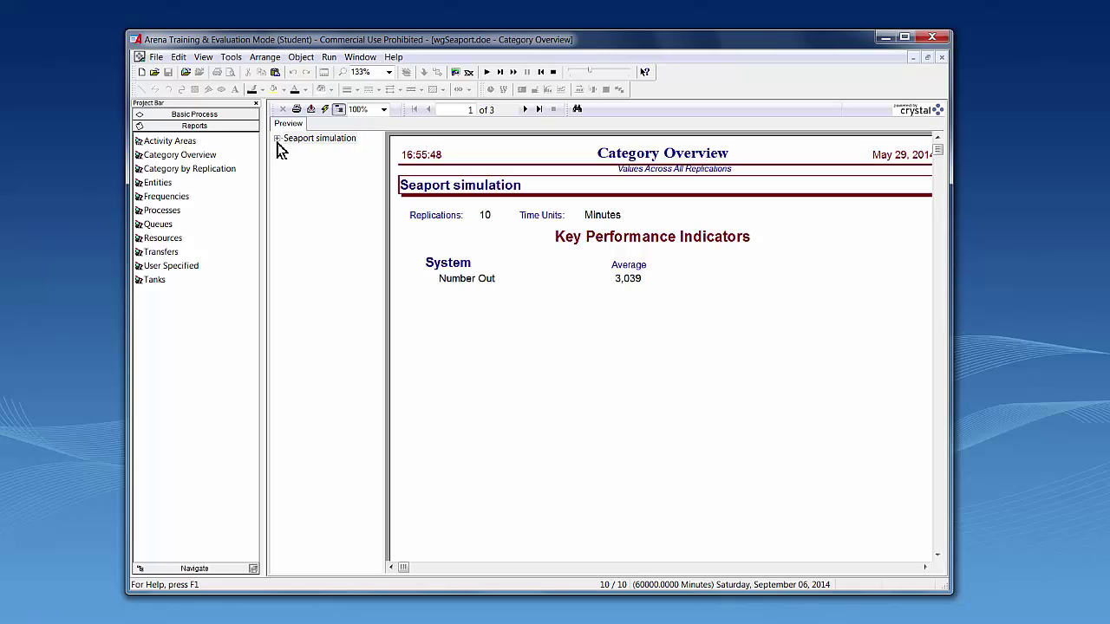
- Show harbour master usage (utilization 0.7624), then the docking queue Time figures
{"action": "left_click", "coordinate": [278, 139]}
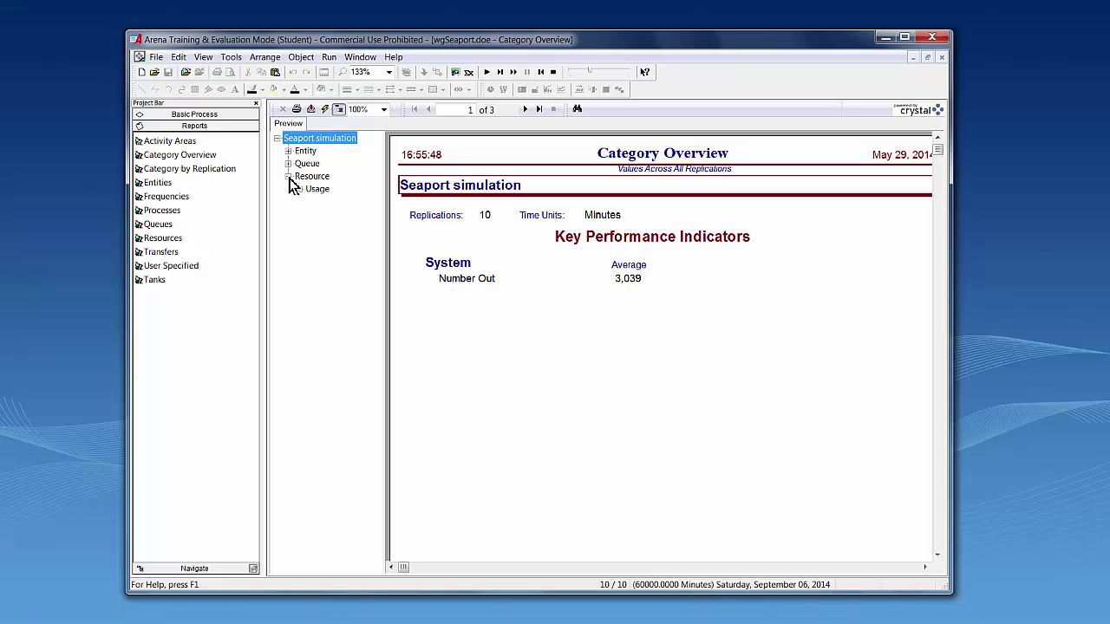
{"action": "left_click", "coordinate": [299, 189]}
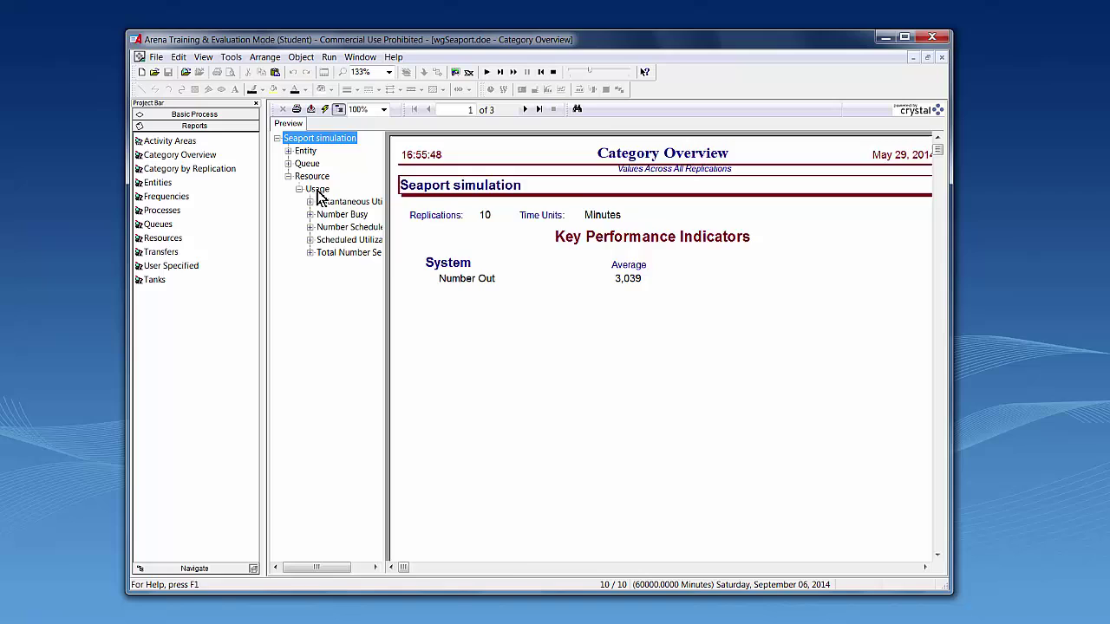
{"action": "left_click", "coordinate": [317, 190]}
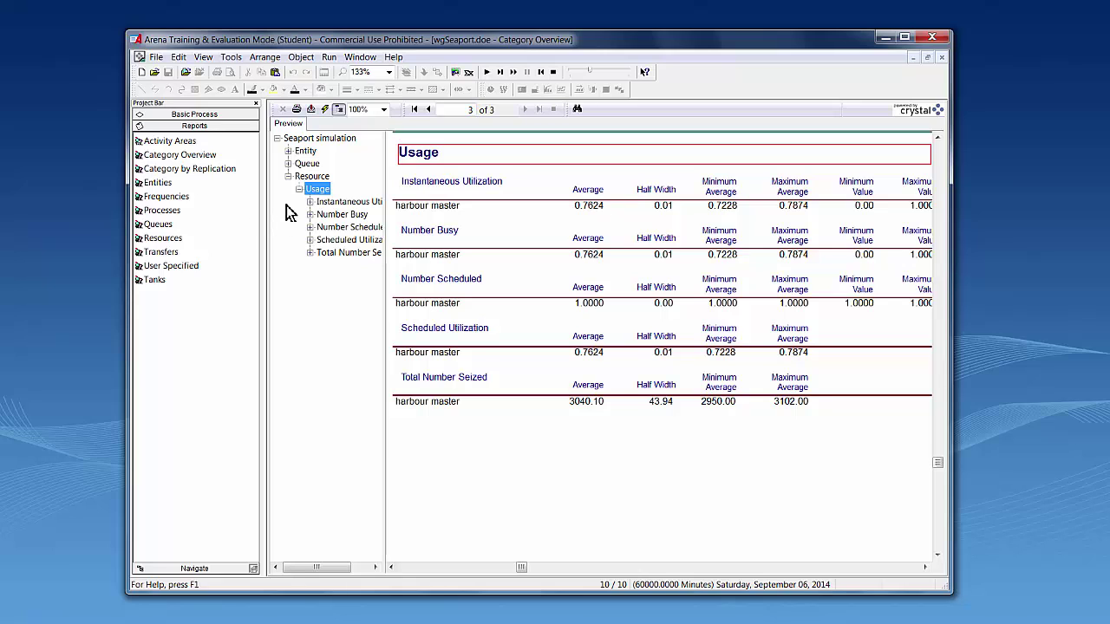
{"action": "left_click", "coordinate": [288, 164]}
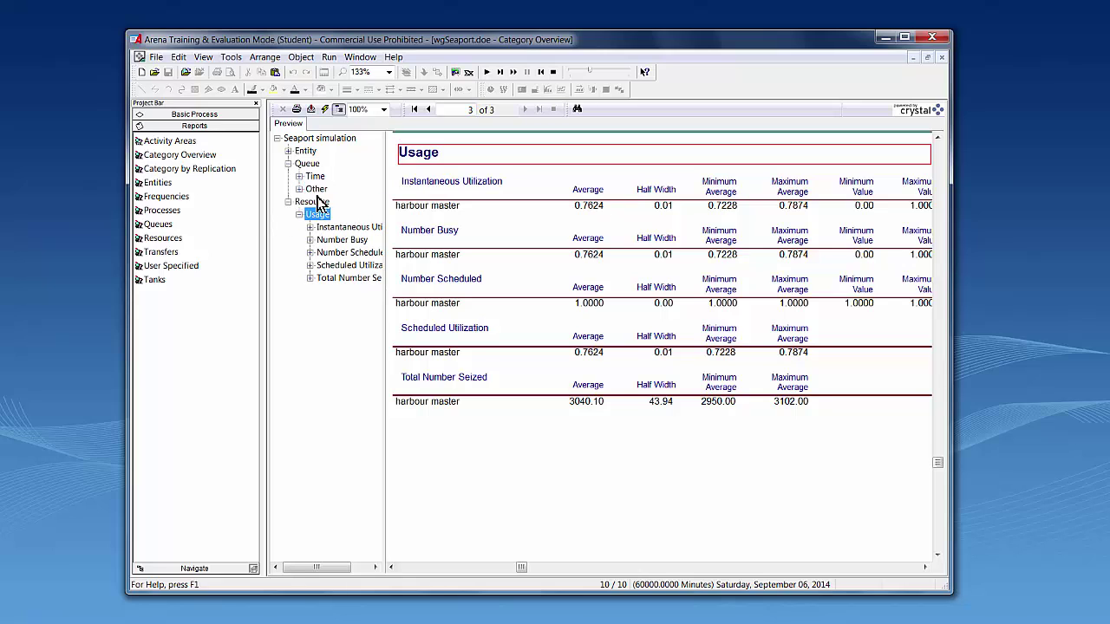
{"action": "left_click", "coordinate": [313, 177]}
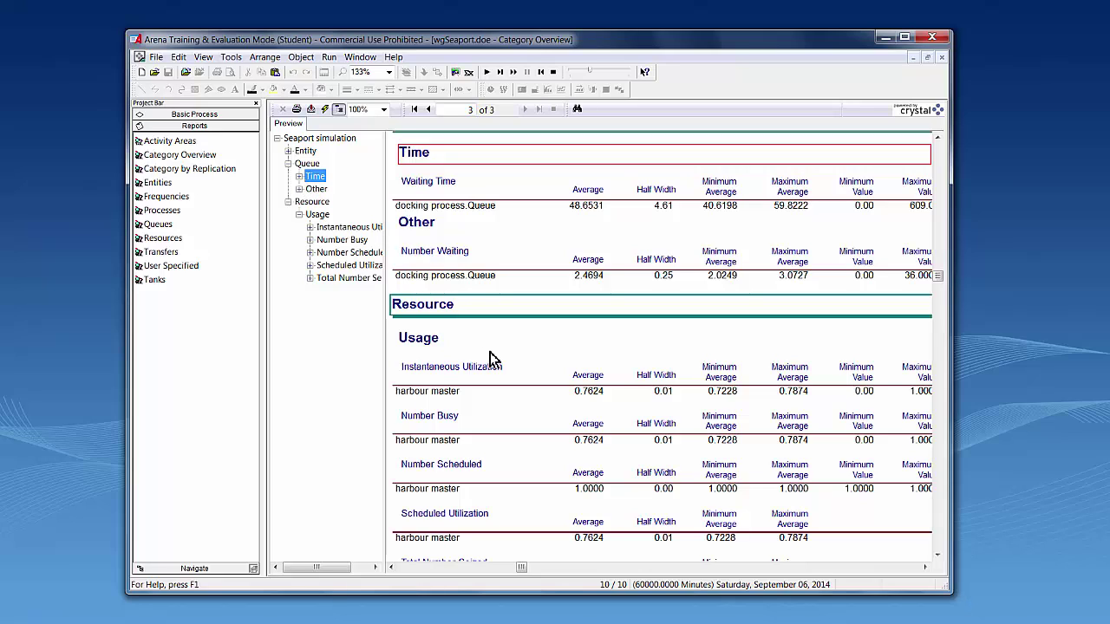
- Show docking process.Queue Waiting Time (average 48.6531, half width 4.61), then the Queue section
{"action": "left_click", "coordinate": [299, 176]}
{"action": "left_click", "coordinate": [335, 190]}
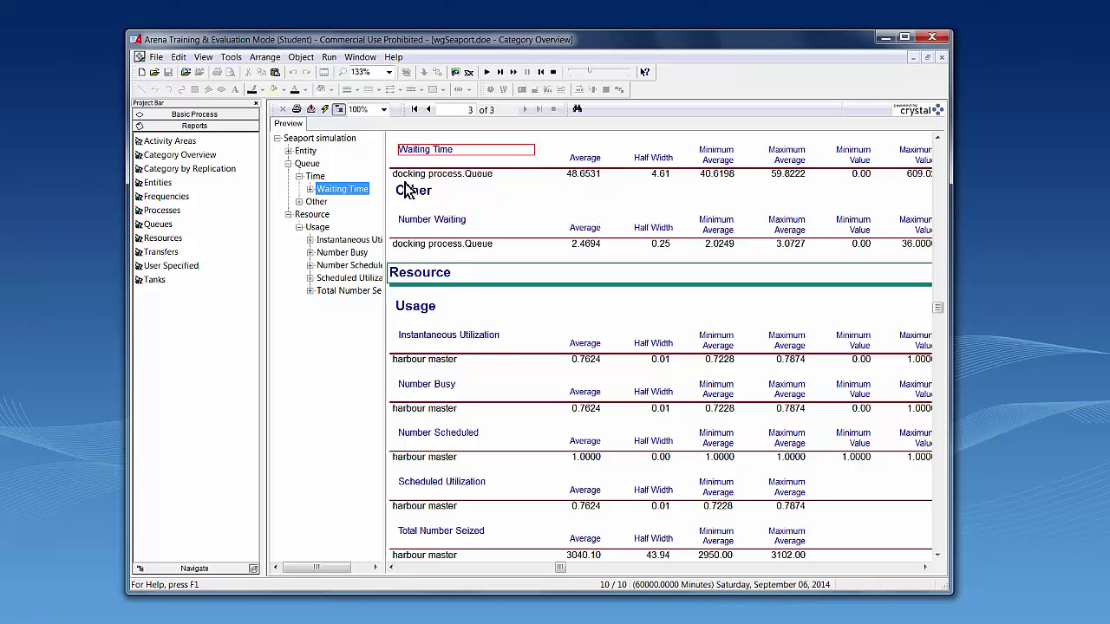
{"action": "left_click", "coordinate": [307, 140]}
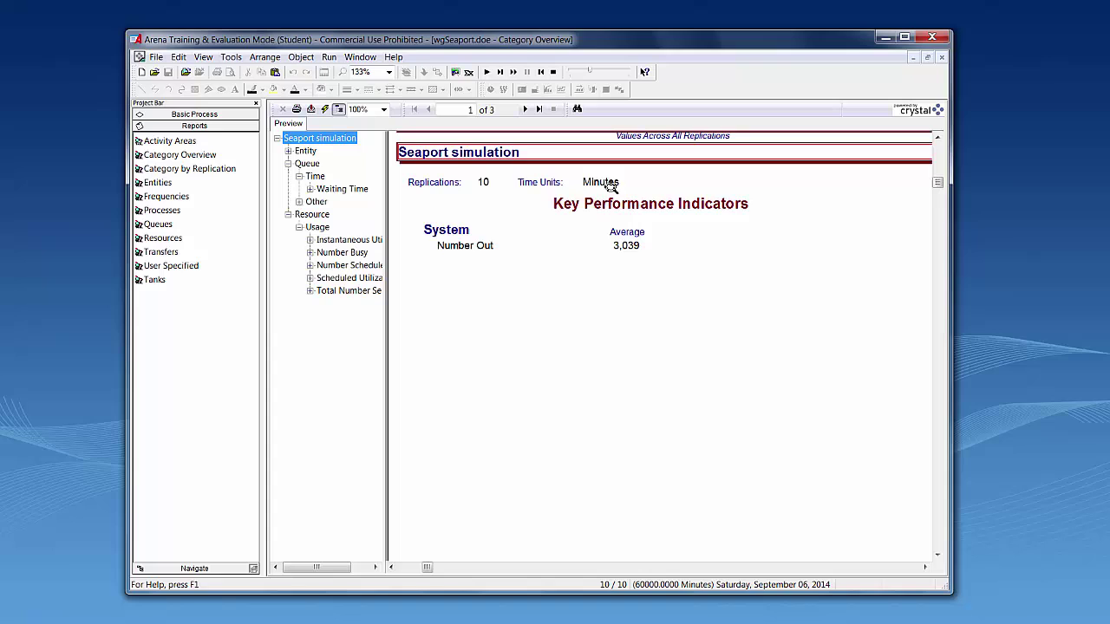
{"action": "left_click", "coordinate": [611, 188]}
{"action": "left_click", "coordinate": [309, 168]}
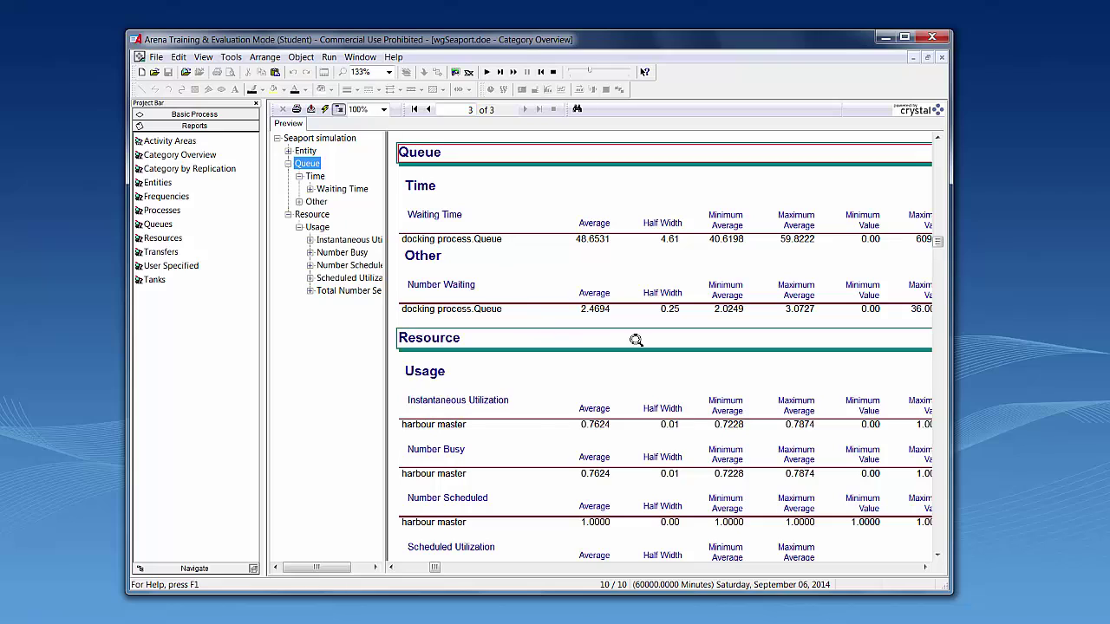